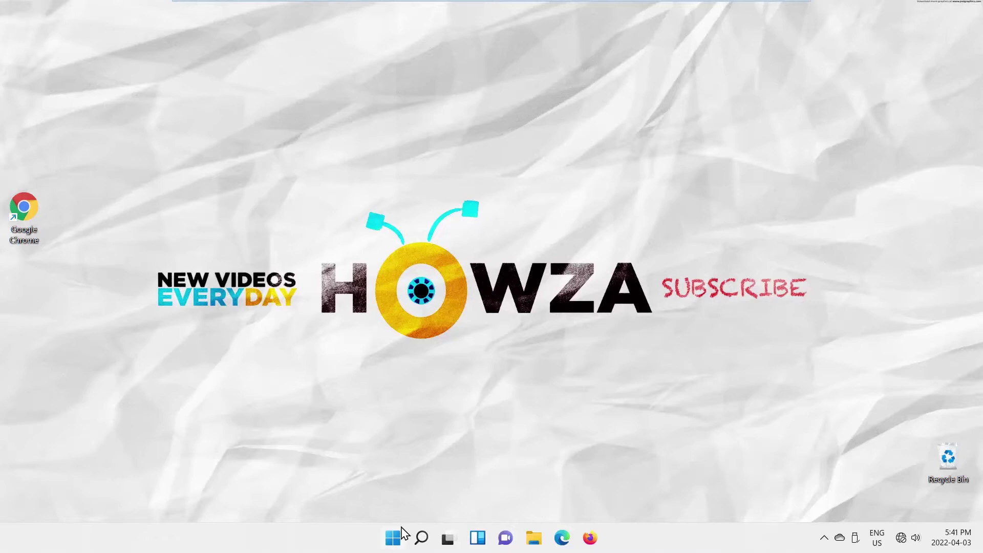
Step: Launch Settings from the Start menu and go to the Apps category
left_click(394, 537)
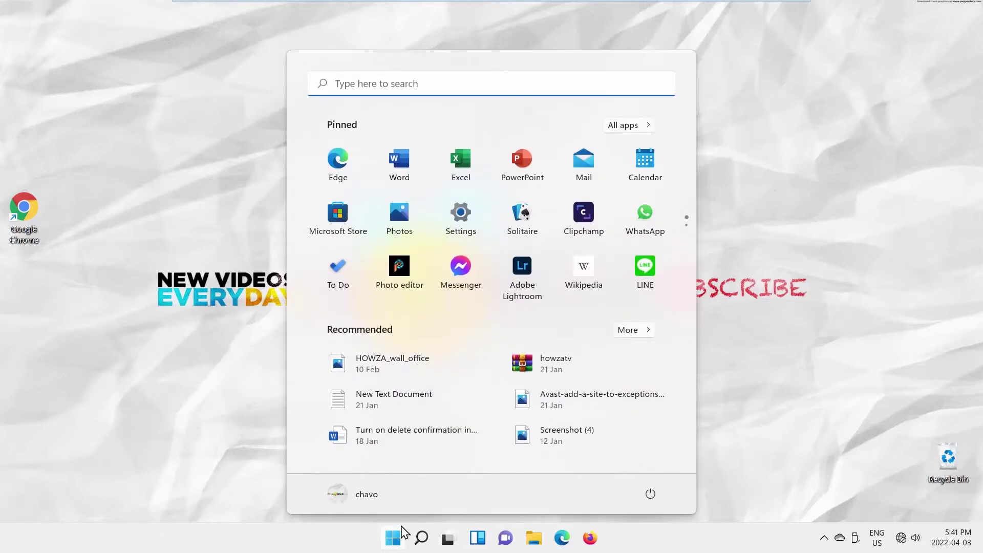
left_click(461, 215)
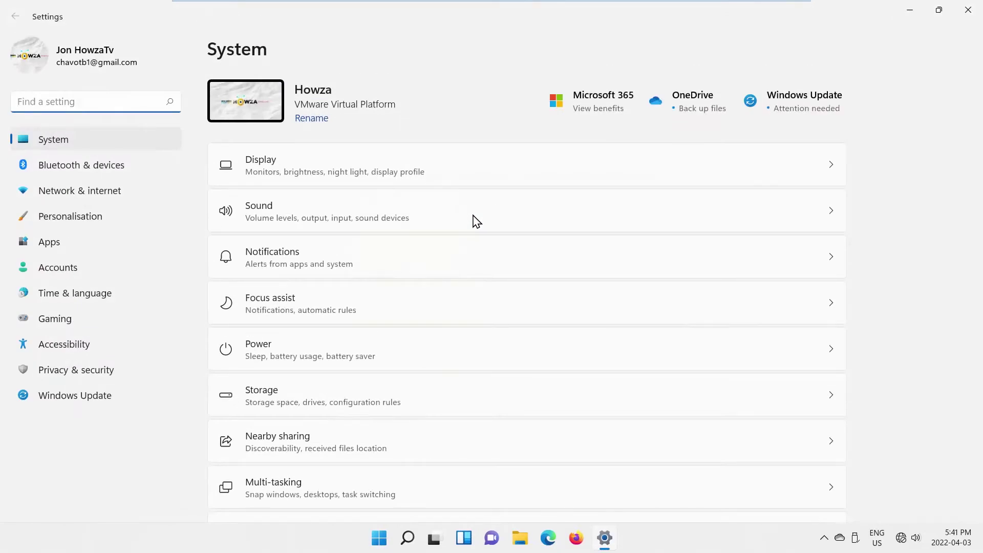
left_click(131, 246)
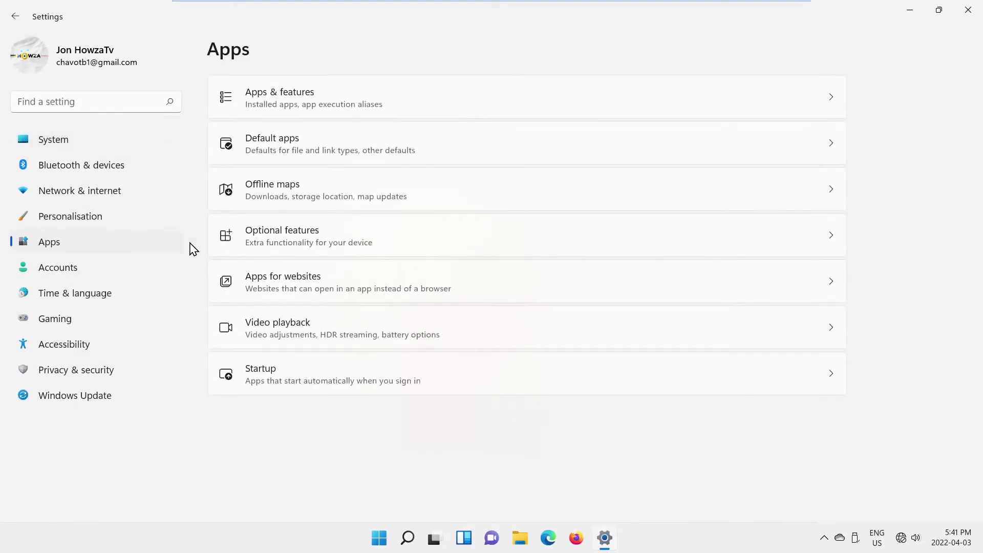
Step: View the Clock app's Advanced options page, then return to the Apps & features list
left_click(289, 92)
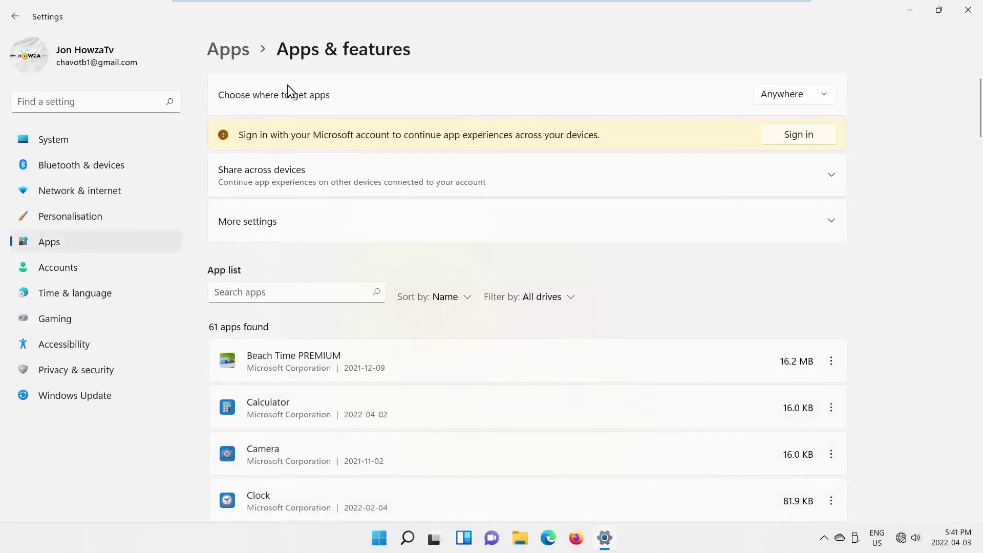
scroll(357, 192, "down", 3)
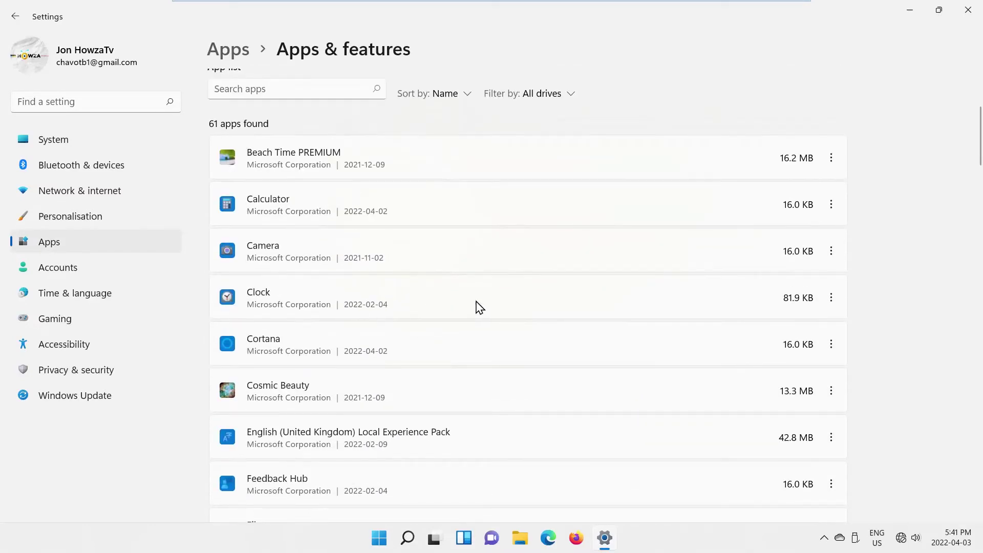
left_click(832, 297)
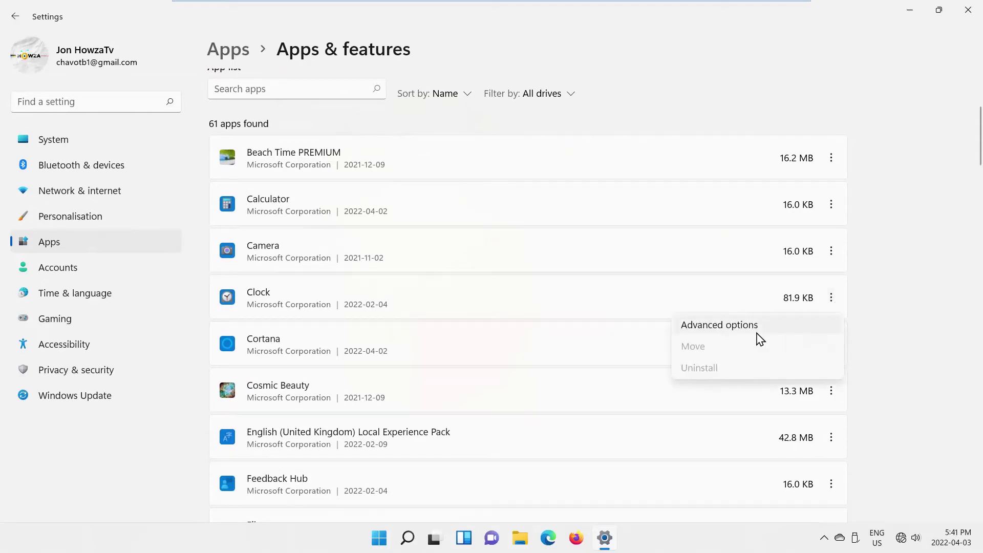
left_click(756, 327)
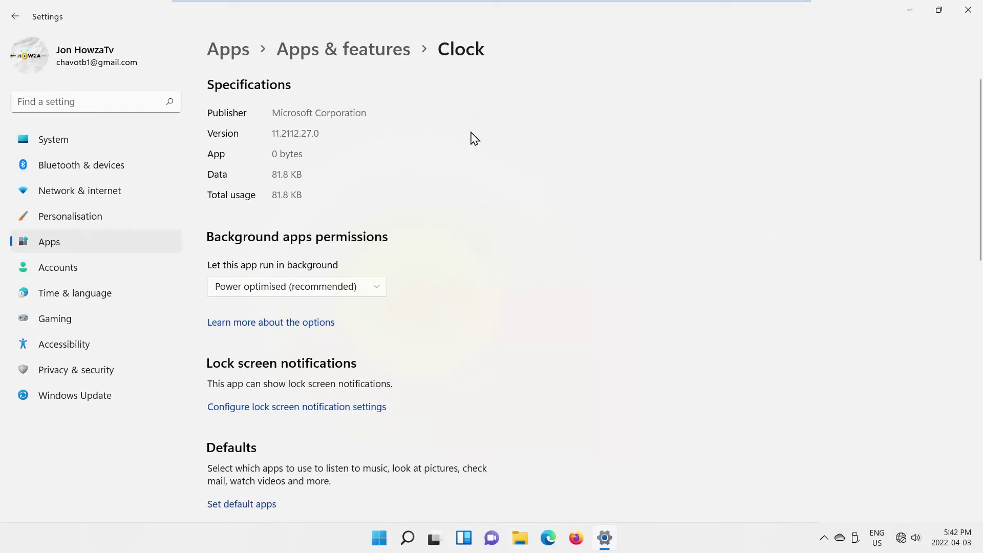
left_click(355, 52)
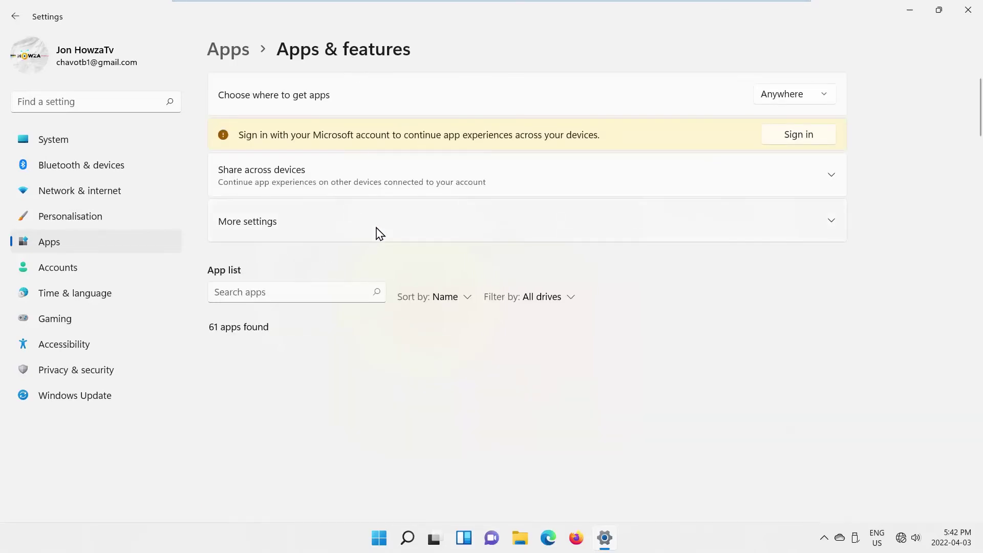
scroll(376, 233, "down", 4)
scroll(377, 233, "down", 3)
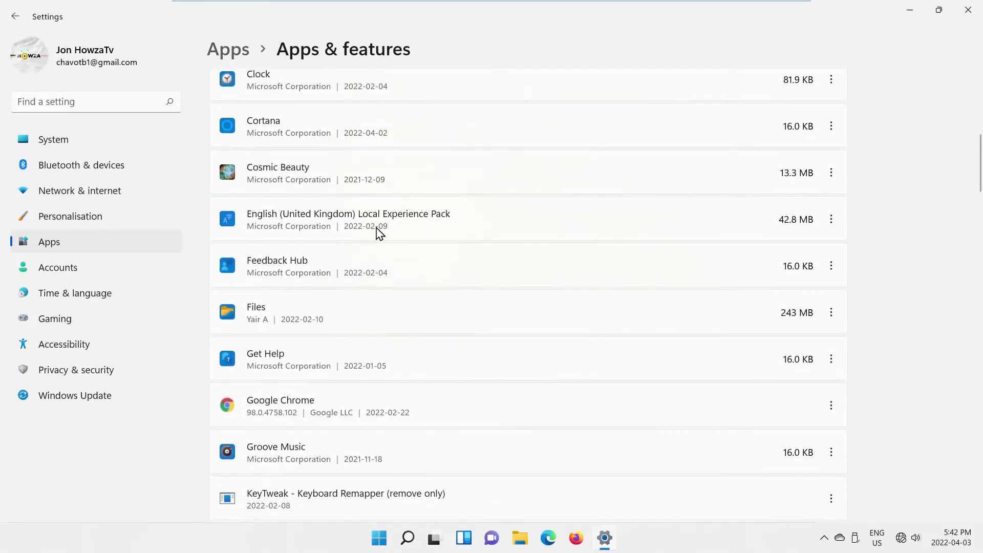
scroll(376, 233, "down", 3)
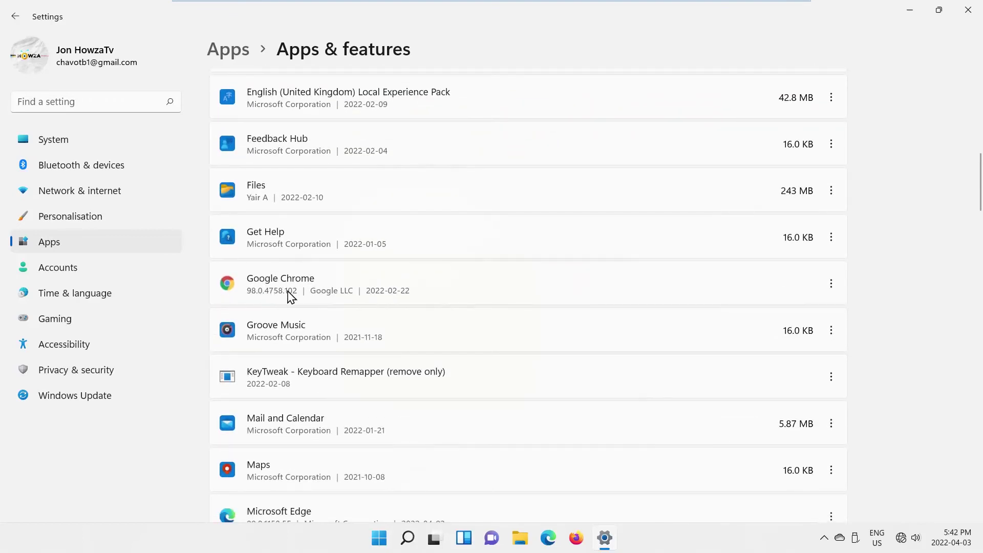
scroll(294, 295, "down", 2)
scroll(294, 296, "down", 2)
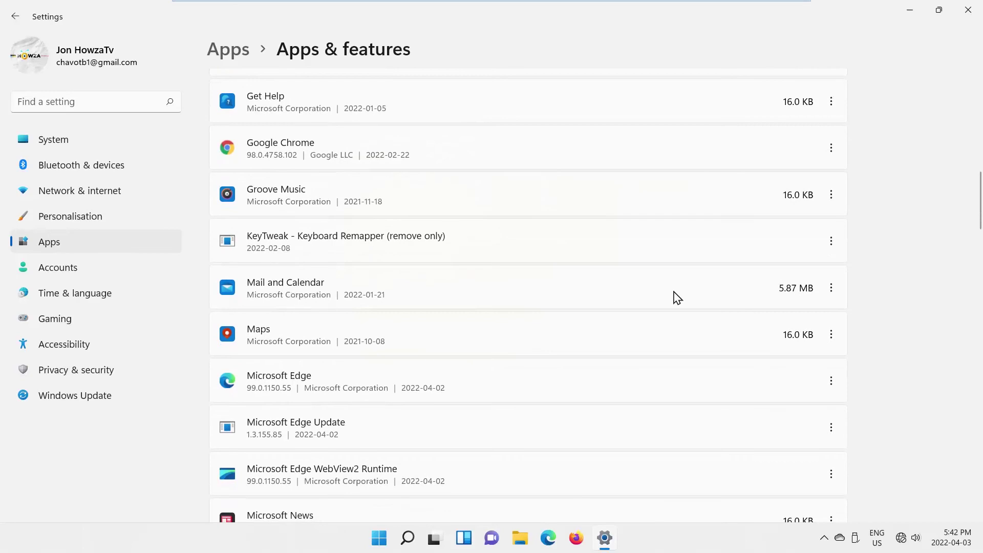
Step: Show Mail and Calendar's Advanced options with version 16005.14326.20544.0 displayed
left_click(831, 287)
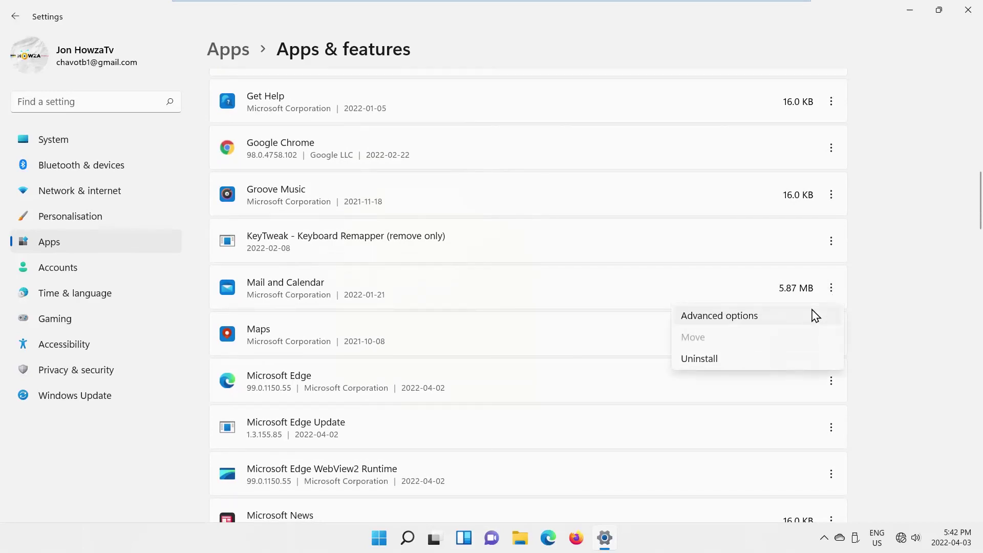
left_click(814, 315)
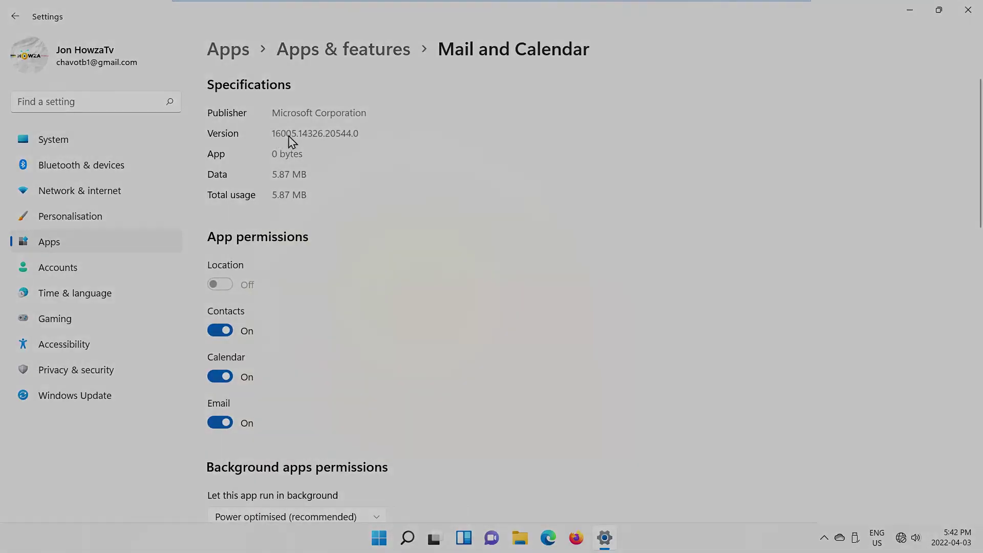